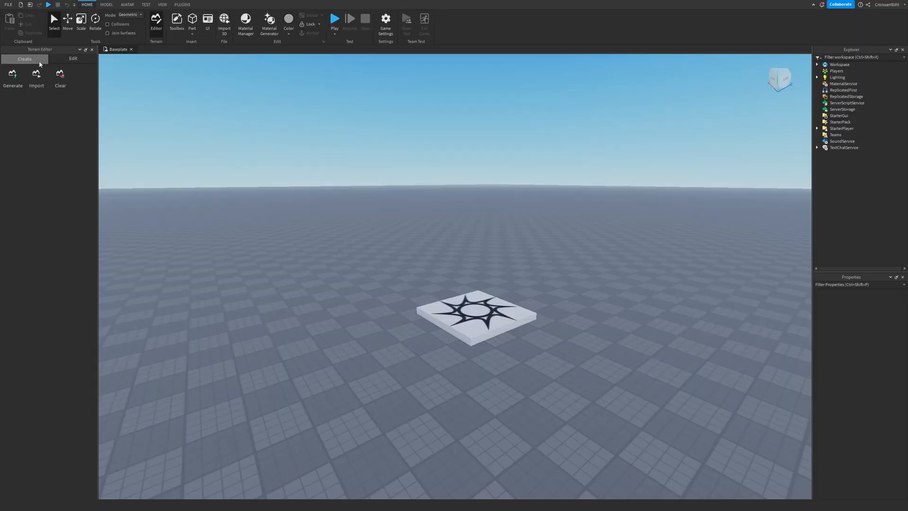
Fit the terrain selection box around the whole grass patch, sized 112 × 20 × 112
{"action": "right_click_drag", "start_coordinate": [175, 95], "coordinate": [175, 94]}
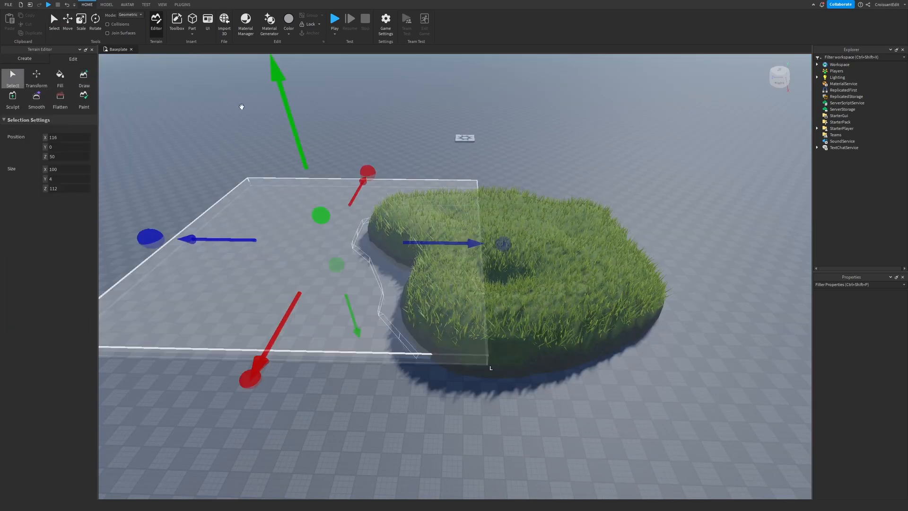
{"action": "key", "text": "d"}
{"action": "left_click_drag", "start_coordinate": [429, 241], "coordinate": [542, 253]}
{"action": "scroll", "coordinate": [448, 274], "scroll_direction": "down", "scroll_amount": 1}
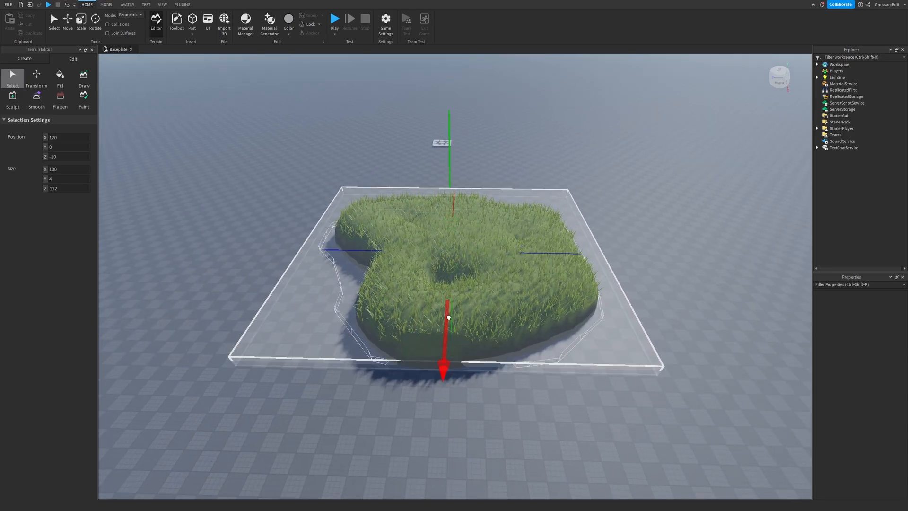
{"action": "left_click_drag", "start_coordinate": [522, 329], "coordinate": [537, 332]}
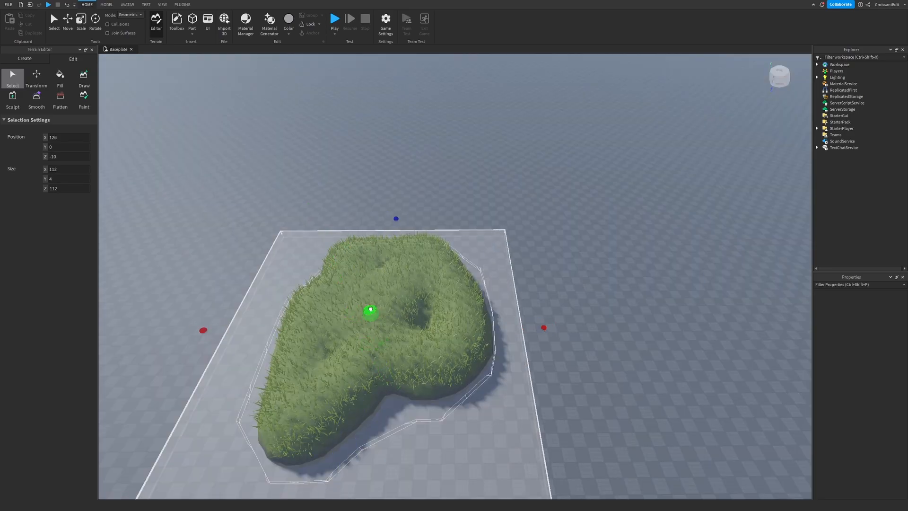
{"action": "left_click_drag", "start_coordinate": [370, 309], "coordinate": [370, 293]}
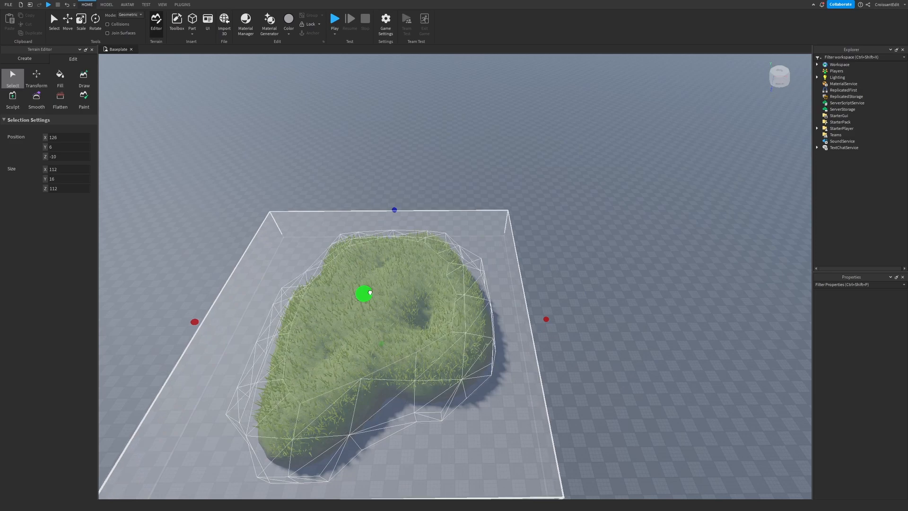
Activate the Transform tool on the selected grass region and examine its move, scale and rotate handles
{"action": "left_click", "coordinate": [39, 83]}
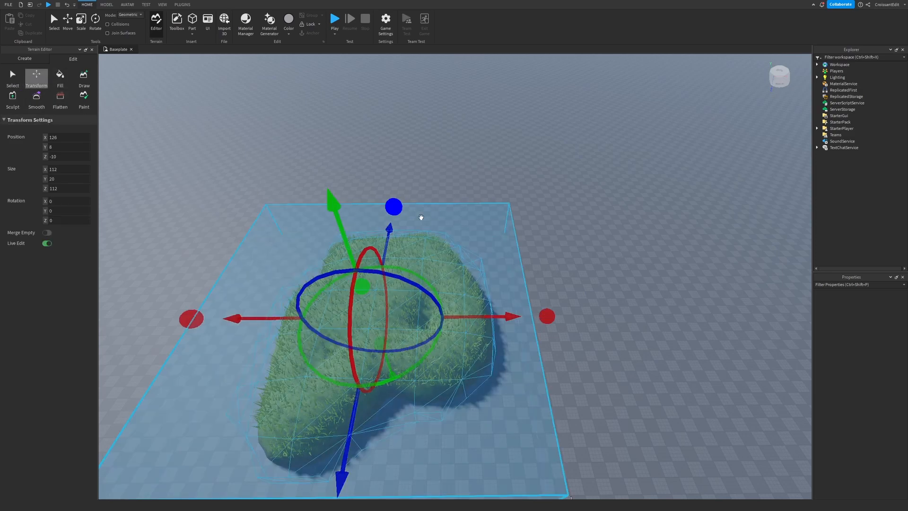
{"action": "key", "text": "s"}
{"action": "left_click_drag", "start_coordinate": [526, 308], "coordinate": [549, 278]}
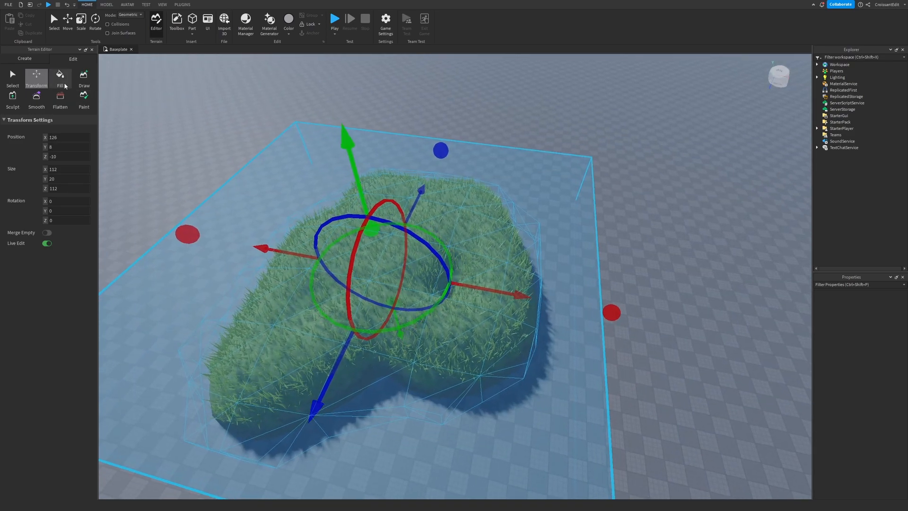
{"action": "key", "text": "a"}
{"action": "left_click", "coordinate": [40, 77]}
{"action": "left_click", "coordinate": [40, 76]}
{"action": "key", "text": "s"}
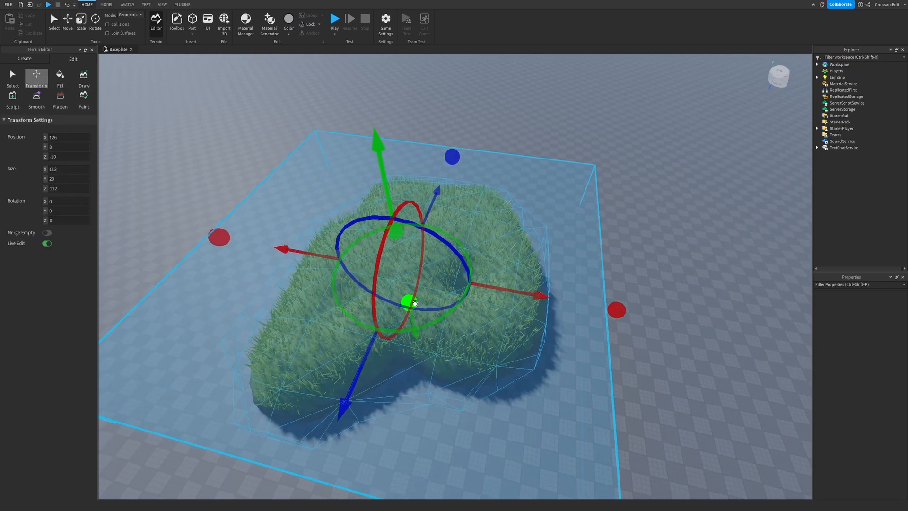
{"action": "key", "text": "a"}
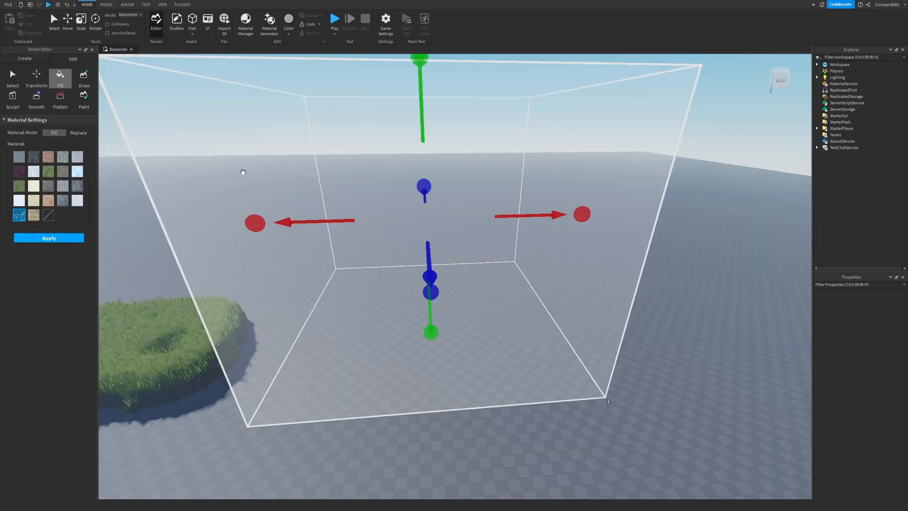
Fill the selection box region beside the grass patch with the Water material
{"action": "left_click", "coordinate": [64, 78]}
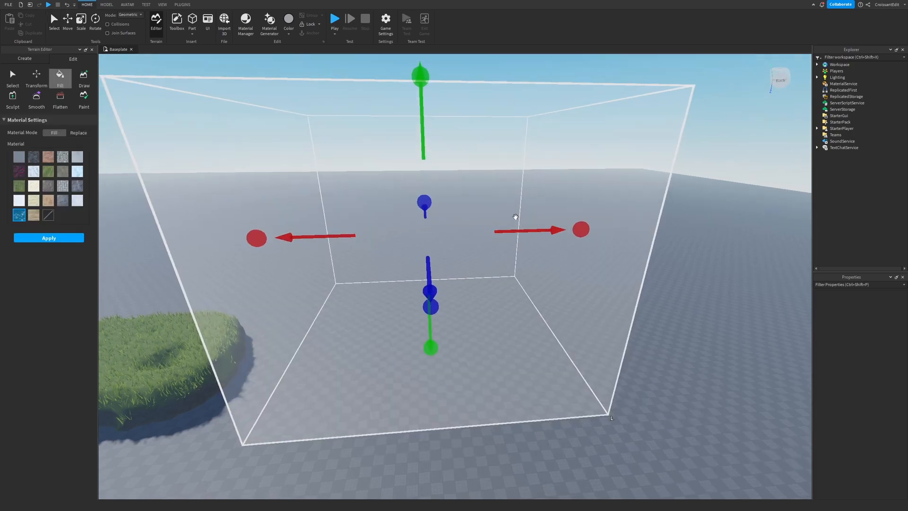
{"action": "right_click_drag", "start_coordinate": [515, 217], "coordinate": [514, 175]}
{"action": "key", "text": "s"}
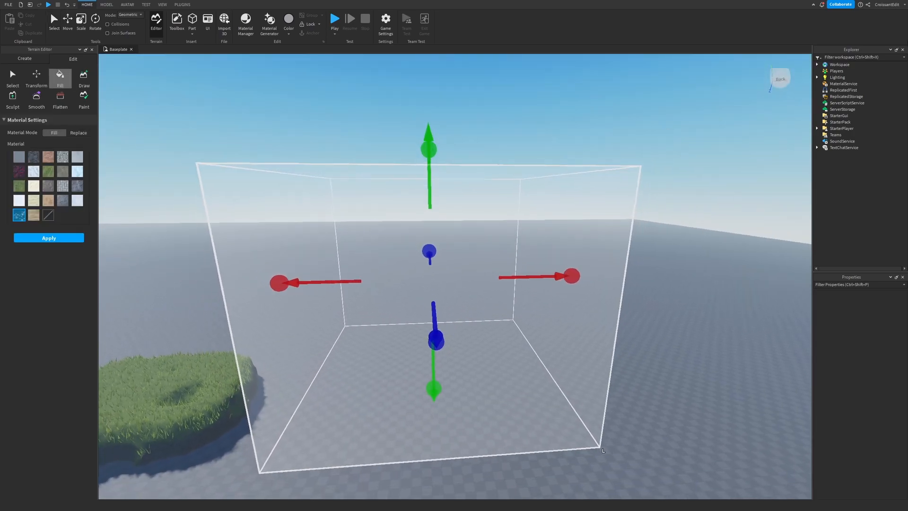
{"action": "left_click", "coordinate": [785, 79]}
{"action": "key", "text": "s"}
{"action": "right_click_drag", "start_coordinate": [620, 208], "coordinate": [620, 255]}
{"action": "left_click_drag", "start_coordinate": [550, 256], "coordinate": [647, 253]}
{"action": "key", "text": "a"}
{"action": "right_click_drag", "start_coordinate": [520, 244], "coordinate": [388, 233]}
{"action": "key", "text": "w"}
{"action": "key", "text": "s"}
{"action": "key", "text": "a"}
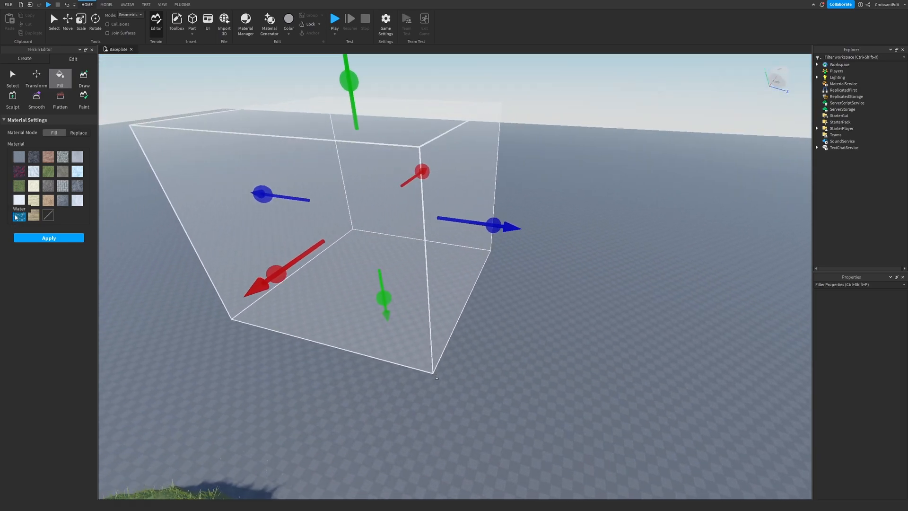
{"action": "left_click", "coordinate": [49, 238]}
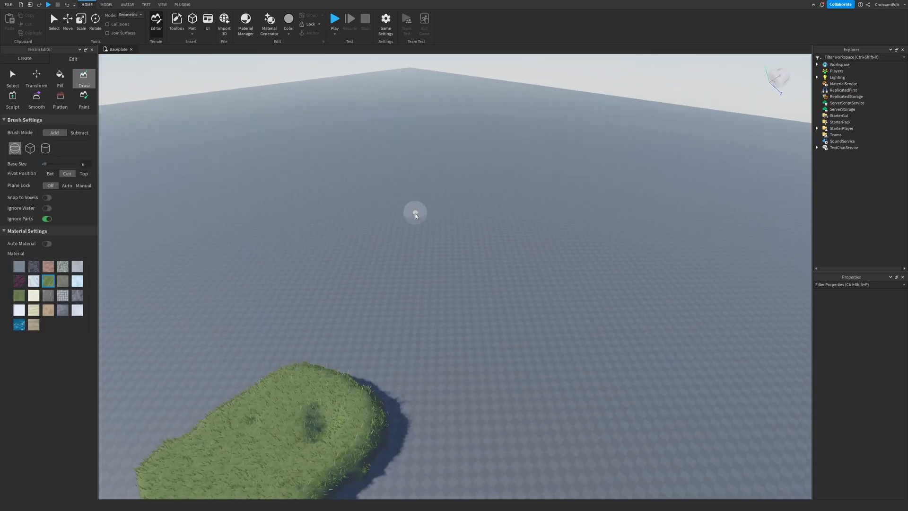
Draw more grass terrain around the existing patch using a sphere brush with base size 6
{"action": "scroll", "coordinate": [415, 213], "scroll_direction": "up", "scroll_amount": 3}
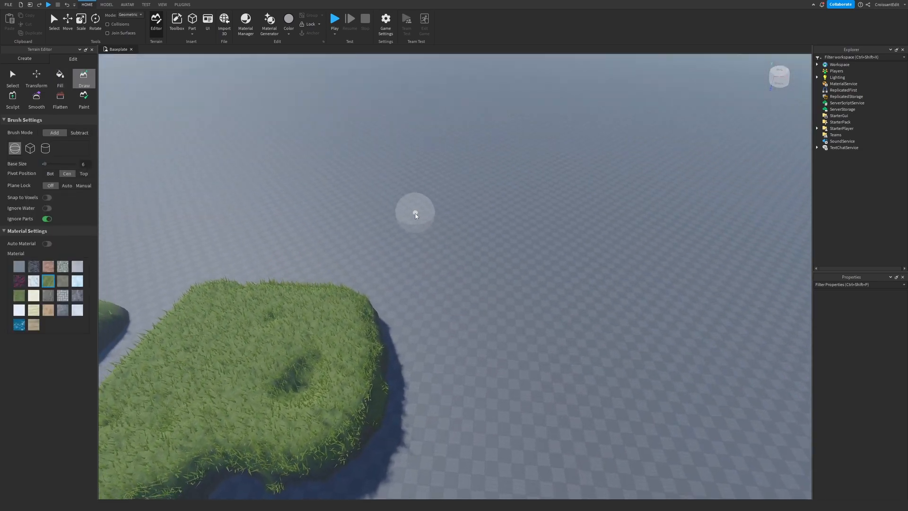
{"action": "right_click_drag", "start_coordinate": [415, 212], "coordinate": [411, 223]}
{"action": "scroll", "coordinate": [412, 223], "scroll_direction": "down", "scroll_amount": 2}
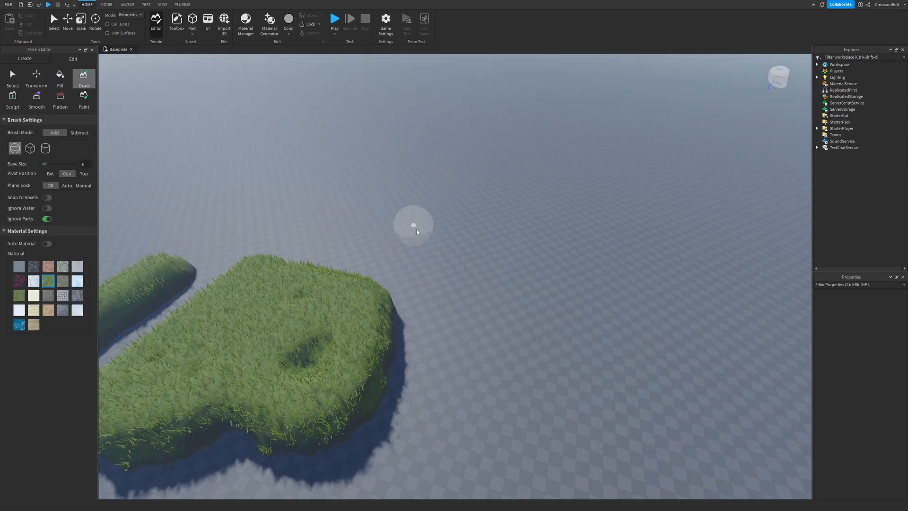
{"action": "scroll", "coordinate": [405, 272], "scroll_direction": "up", "scroll_amount": 3}
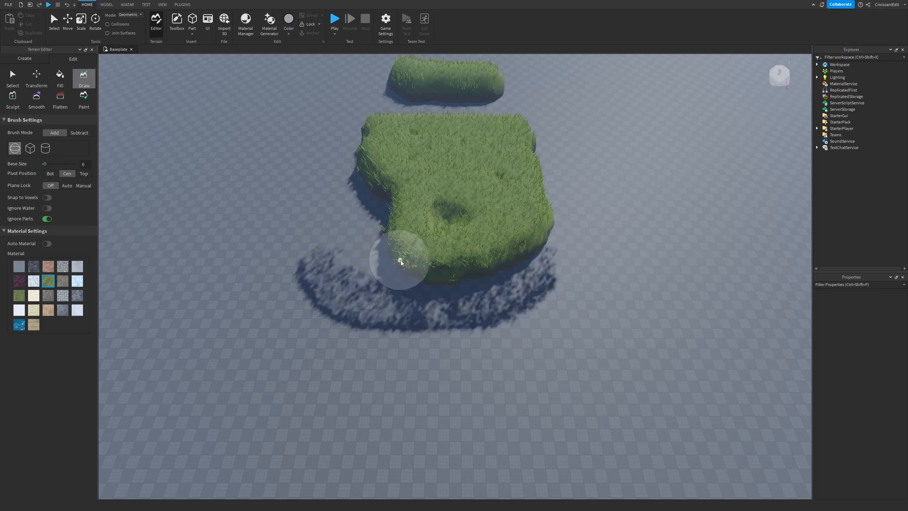
{"action": "scroll", "coordinate": [400, 263], "scroll_direction": "up", "scroll_amount": 3}
{"action": "right_click_drag", "start_coordinate": [404, 261], "coordinate": [373, 257]}
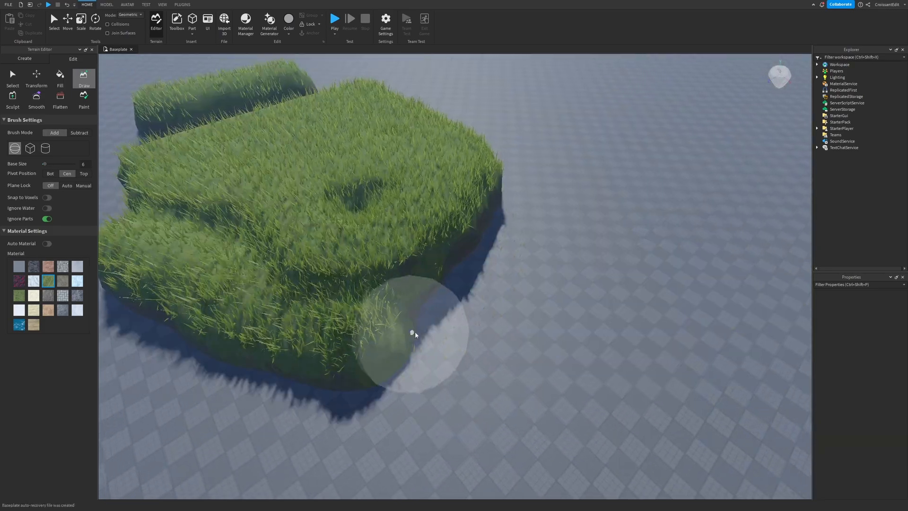
{"action": "right_click_drag", "start_coordinate": [415, 335], "coordinate": [429, 322]}
{"action": "key", "text": "d"}
{"action": "left_click_drag", "start_coordinate": [312, 331], "coordinate": [468, 334]}
{"action": "right_click_drag", "start_coordinate": [468, 335], "coordinate": [474, 313]}
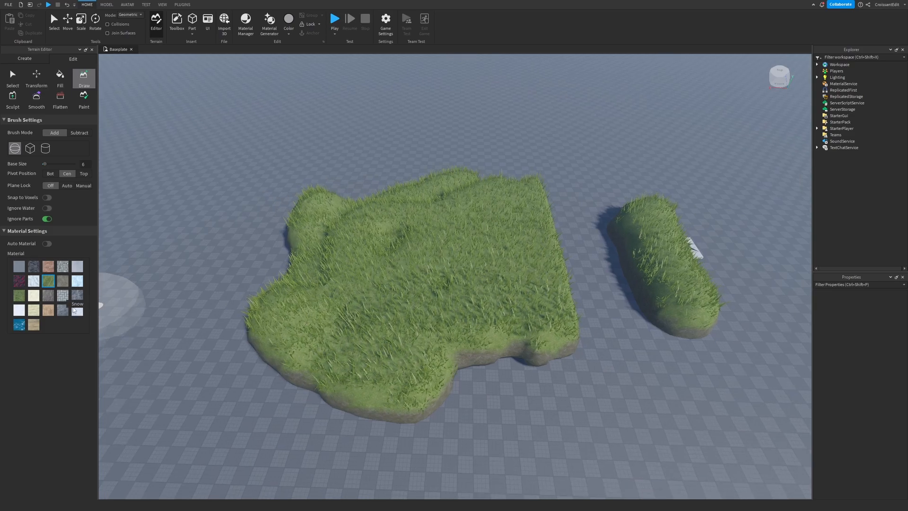
Draw grey rock-like terrain along the edge of the grass patch and set the Draw brush shape to a cylinder
{"action": "mouse_move", "coordinate": [501, 393]}
{"action": "left_mouse_down"}
{"action": "mouse_move", "coordinate": [470, 427]}
{"action": "mouse_move", "coordinate": [591, 365]}
{"action": "mouse_move", "coordinate": [464, 426]}
{"action": "left_mouse_up"}
{"action": "key", "text": "a"}
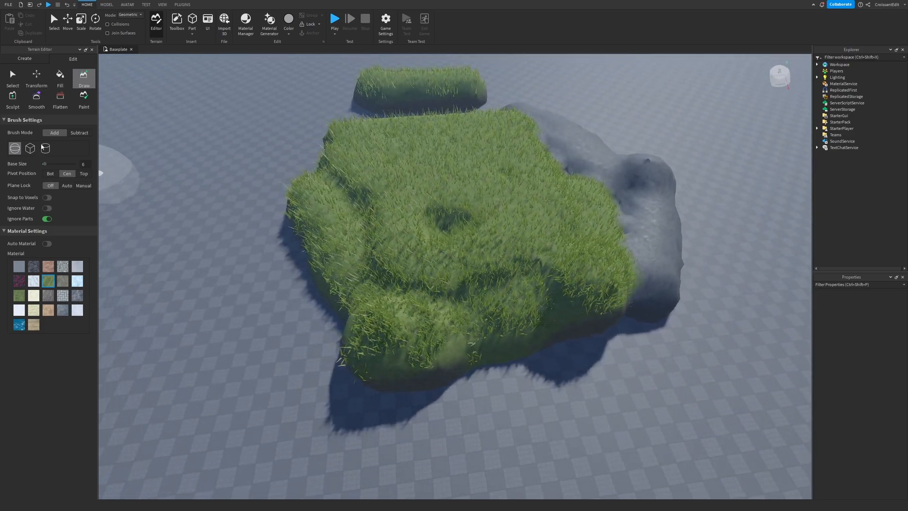
{"action": "key", "text": "d"}
{"action": "left_click", "coordinate": [30, 149]}
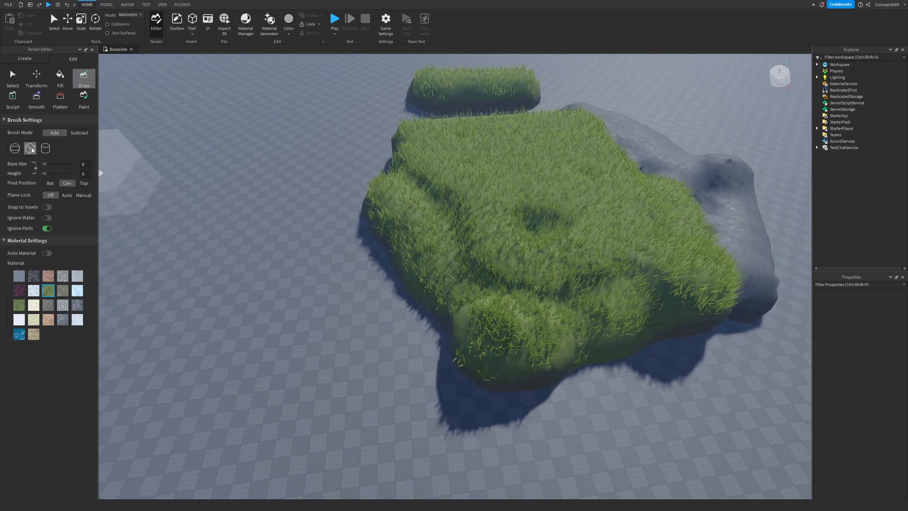
{"action": "left_click", "coordinate": [15, 149]}
{"action": "left_click", "coordinate": [46, 148]}
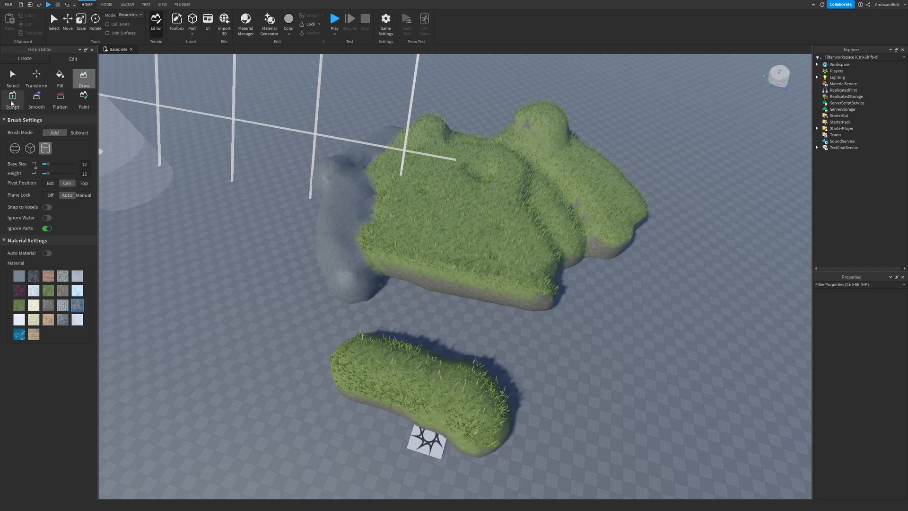
Sculpt the grass patch with a sphere brush of base size 14, adding a mound and cutting it back with Subtract mode
{"action": "left_click", "coordinate": [12, 100]}
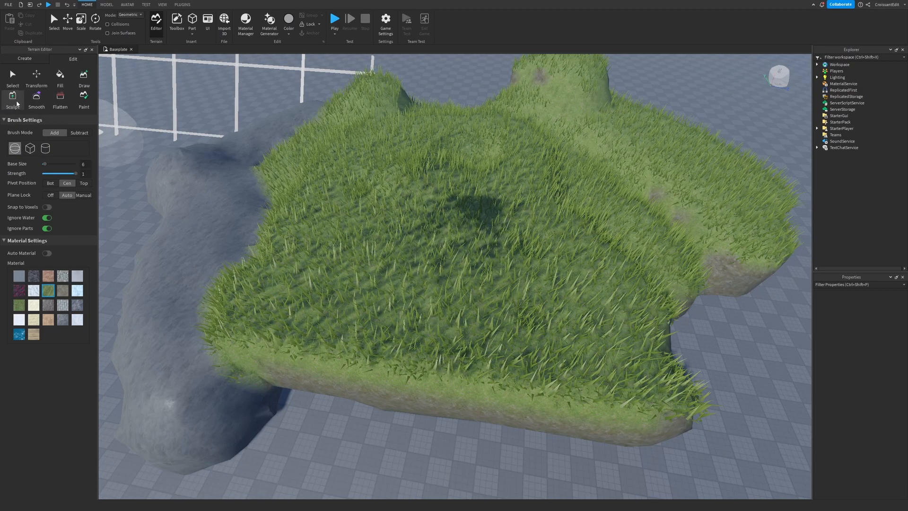
{"action": "mouse_move", "coordinate": [367, 174]}
{"action": "left_mouse_down"}
{"action": "mouse_move", "coordinate": [405, 203]}
{"action": "mouse_move", "coordinate": [492, 227]}
{"action": "mouse_move", "coordinate": [437, 255]}
{"action": "mouse_move", "coordinate": [396, 238]}
{"action": "mouse_move", "coordinate": [413, 214]}
{"action": "mouse_move", "coordinate": [396, 238]}
{"action": "mouse_move", "coordinate": [444, 235]}
{"action": "mouse_move", "coordinate": [489, 209]}
{"action": "mouse_move", "coordinate": [470, 258]}
{"action": "mouse_move", "coordinate": [417, 208]}
{"action": "mouse_move", "coordinate": [438, 247]}
{"action": "left_mouse_up"}
{"action": "left_click", "coordinate": [482, 192]}
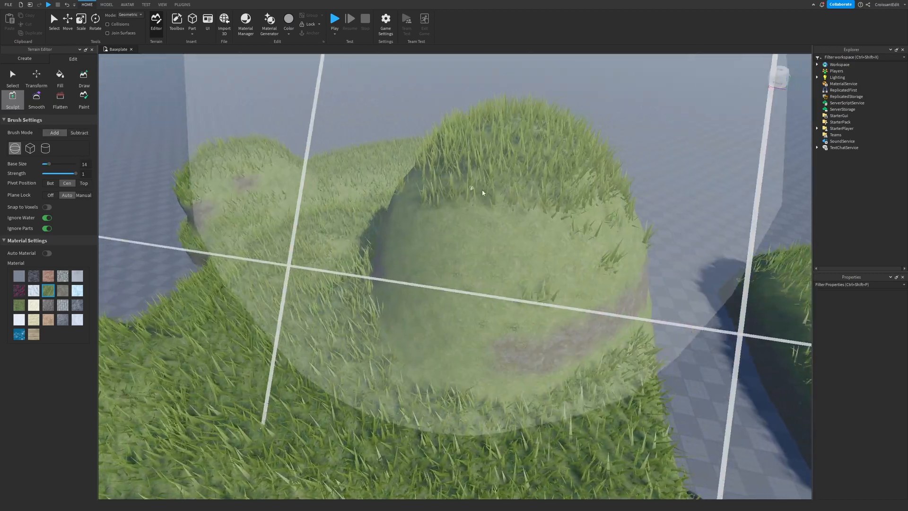
{"action": "key", "text": "ctrl+z"}
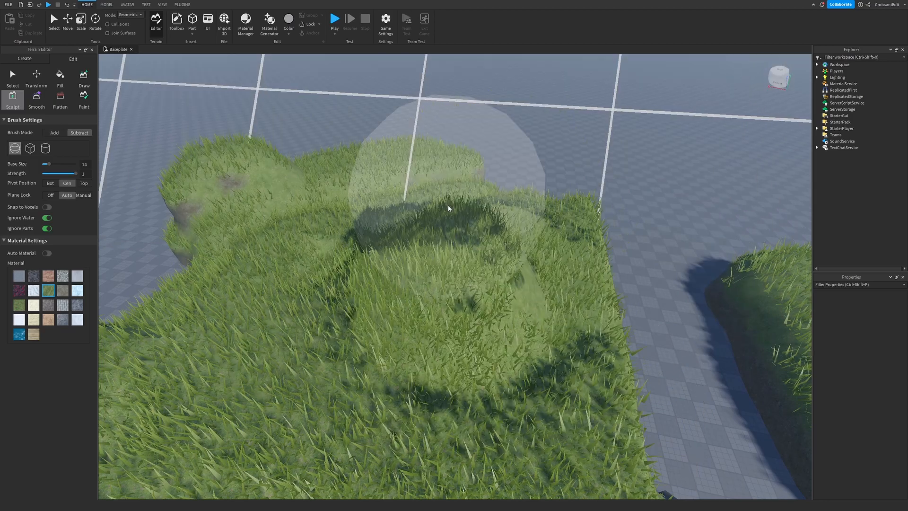
{"action": "mouse_move", "coordinate": [354, 264]}
{"action": "left_mouse_down"}
{"action": "mouse_move", "coordinate": [397, 284]}
{"action": "mouse_move", "coordinate": [371, 250]}
{"action": "mouse_move", "coordinate": [311, 275]}
{"action": "left_mouse_up"}
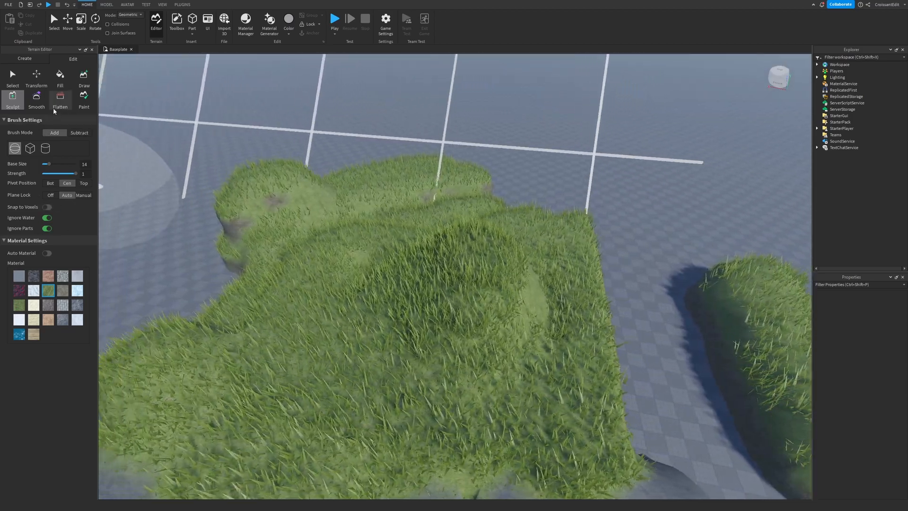
Smooth the grey rock terrain at the edge of the grass with a sphere brush of base size 6
{"action": "left_click", "coordinate": [36, 99]}
{"action": "mouse_move", "coordinate": [375, 204]}
{"action": "right_mouse_down"}
{"action": "mouse_move", "coordinate": [424, 228]}
{"action": "mouse_move", "coordinate": [515, 247]}
{"action": "mouse_move", "coordinate": [365, 287]}
{"action": "mouse_move", "coordinate": [338, 247]}
{"action": "mouse_move", "coordinate": [344, 235]}
{"action": "mouse_move", "coordinate": [126, 144]}
{"action": "mouse_move", "coordinate": [476, 233]}
{"action": "mouse_move", "coordinate": [498, 287]}
{"action": "right_mouse_up"}
{"action": "mouse_move", "coordinate": [498, 288]}
{"action": "left_mouse_down"}
{"action": "mouse_move", "coordinate": [354, 380]}
{"action": "mouse_move", "coordinate": [367, 398]}
{"action": "left_mouse_up"}
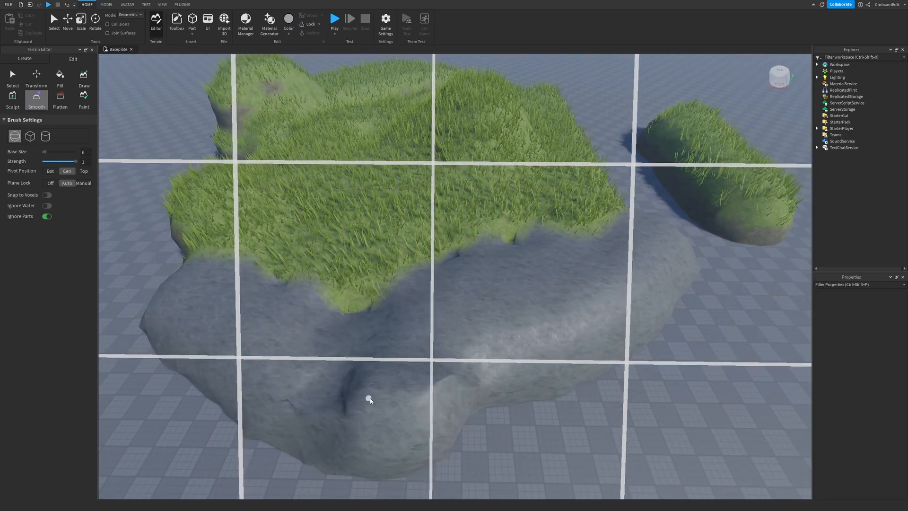
{"action": "scroll", "coordinate": [367, 399], "scroll_direction": "down", "scroll_amount": 3}
Flatten the mound on the grass patch using a sphere brush with base size 6 and strength 1
{"action": "left_click", "coordinate": [59, 100]}
{"action": "scroll", "coordinate": [146, 122], "scroll_direction": "up", "scroll_amount": 3}
{"action": "right_click_drag", "start_coordinate": [146, 121], "coordinate": [533, 215]}
{"action": "key", "text": "w"}
{"action": "key", "text": "d"}
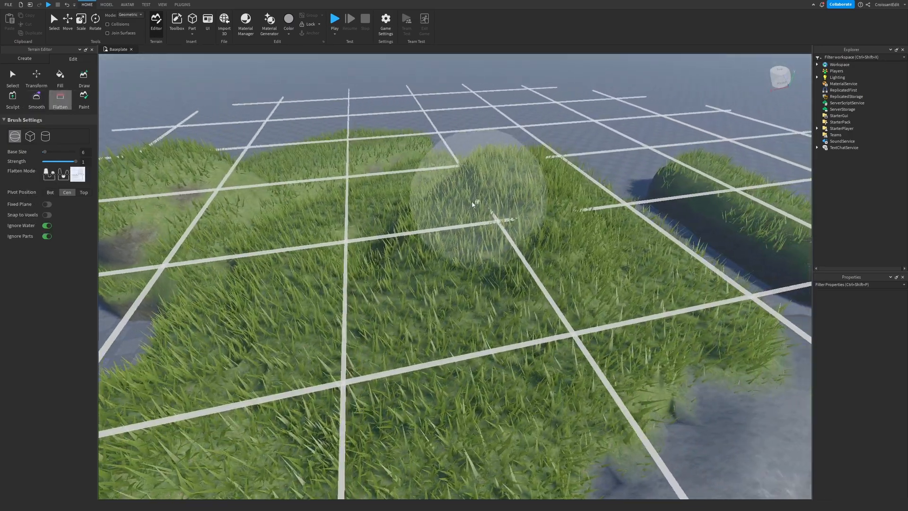
{"action": "left_click_drag", "start_coordinate": [435, 180], "coordinate": [424, 201]}
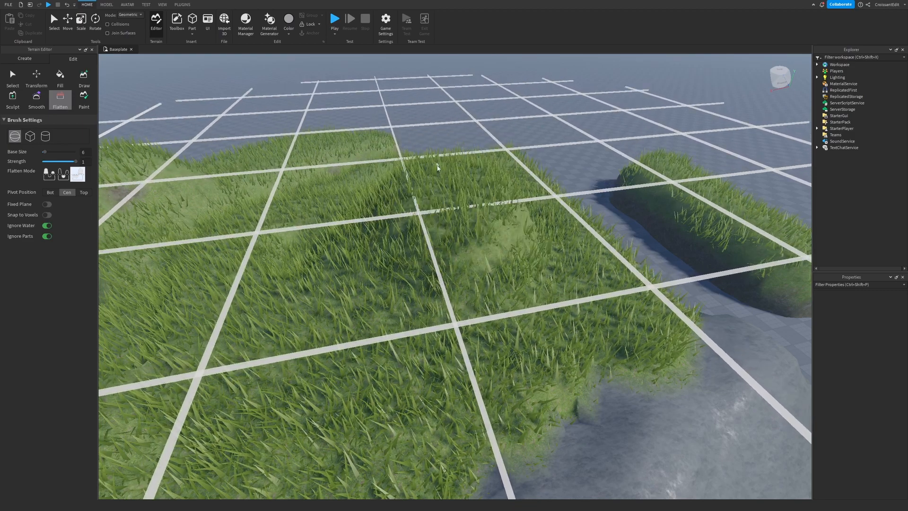
{"action": "left_click_drag", "start_coordinate": [437, 170], "coordinate": [466, 223]}
{"action": "mouse_move", "coordinate": [529, 276]}
{"action": "left_mouse_down"}
{"action": "mouse_move", "coordinate": [444, 231]}
{"action": "mouse_move", "coordinate": [435, 176]}
{"action": "mouse_move", "coordinate": [498, 249]}
{"action": "mouse_move", "coordinate": [450, 213]}
{"action": "left_mouse_up"}
Paint a stroke over the grey rock terrain bordering the grass using a sphere brush of base size 6
{"action": "left_click", "coordinate": [83, 101]}
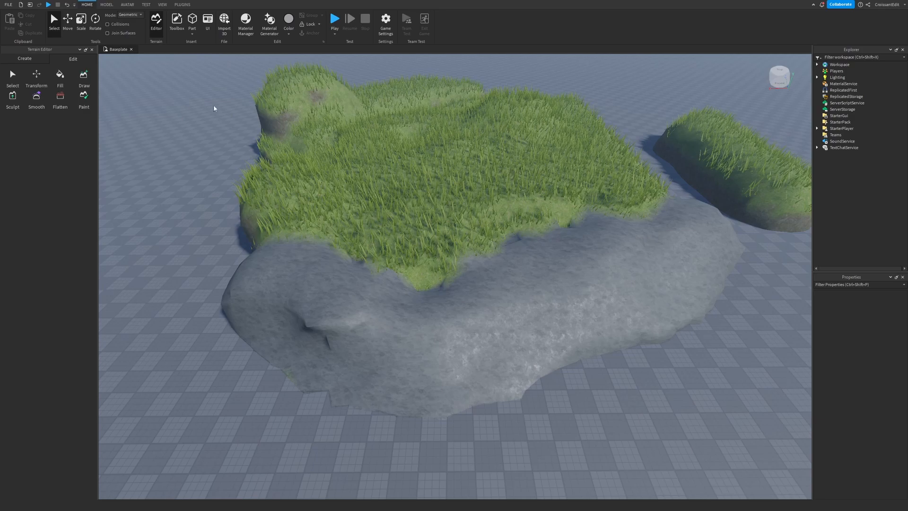
{"action": "key", "text": "w"}
{"action": "right_click_drag", "start_coordinate": [452, 206], "coordinate": [449, 206]}
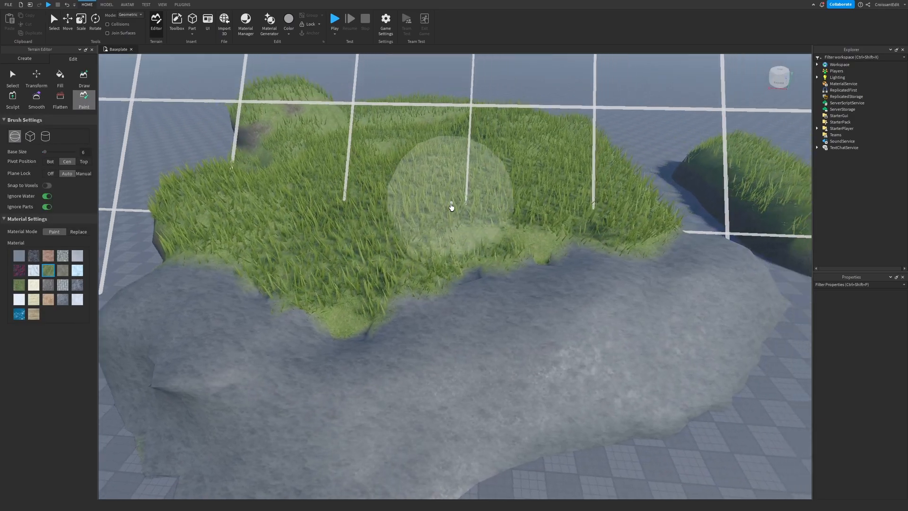
{"action": "key", "text": "a"}
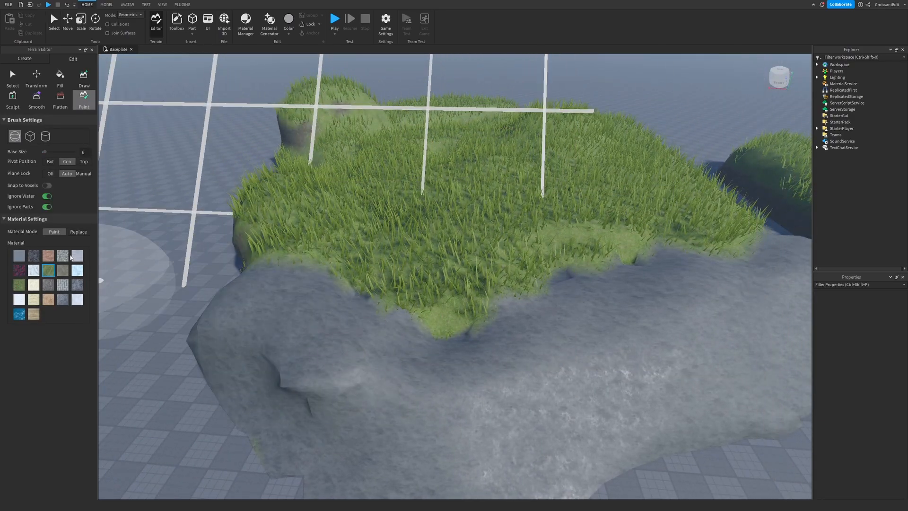
{"action": "right_click_drag", "start_coordinate": [288, 335], "coordinate": [302, 333]}
{"action": "key", "text": "d"}
{"action": "key", "text": "s"}
{"action": "mouse_move", "coordinate": [301, 333]}
{"action": "left_mouse_down"}
{"action": "mouse_move", "coordinate": [618, 385]}
{"action": "mouse_move", "coordinate": [566, 375]}
{"action": "mouse_move", "coordinate": [545, 387]}
{"action": "mouse_move", "coordinate": [494, 355]}
{"action": "left_mouse_up"}
{"action": "key", "text": "d"}
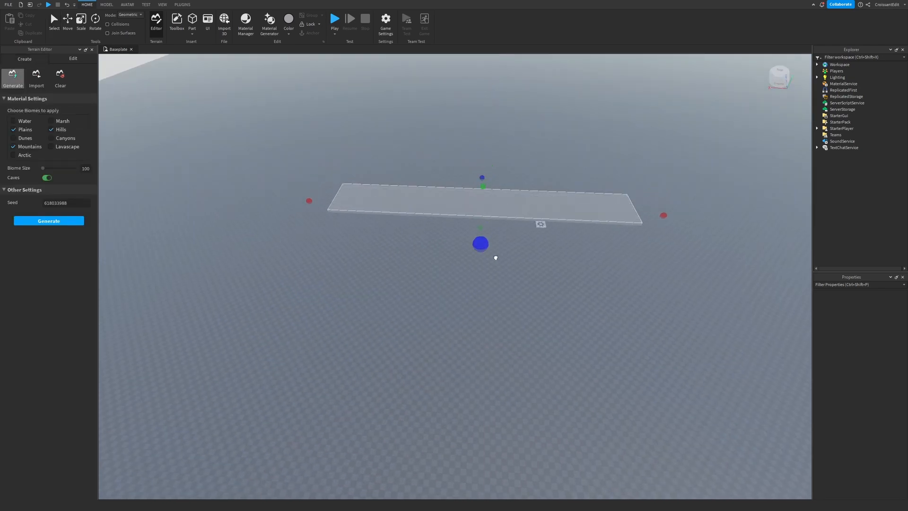
Extend the narrow terrain generation region across the baseplate into a roughly square area
{"action": "left_click_drag", "start_coordinate": [495, 257], "coordinate": [475, 476]}
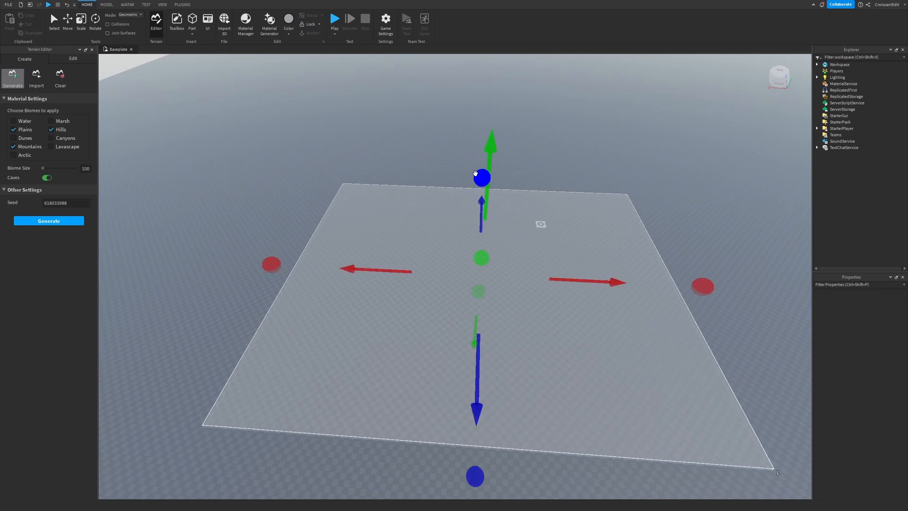
{"action": "right_click_drag", "start_coordinate": [487, 241], "coordinate": [486, 243]}
{"action": "scroll", "coordinate": [527, 234], "scroll_direction": "down", "scroll_amount": 3}
{"action": "scroll", "coordinate": [543, 232], "scroll_direction": "up", "scroll_amount": 6}
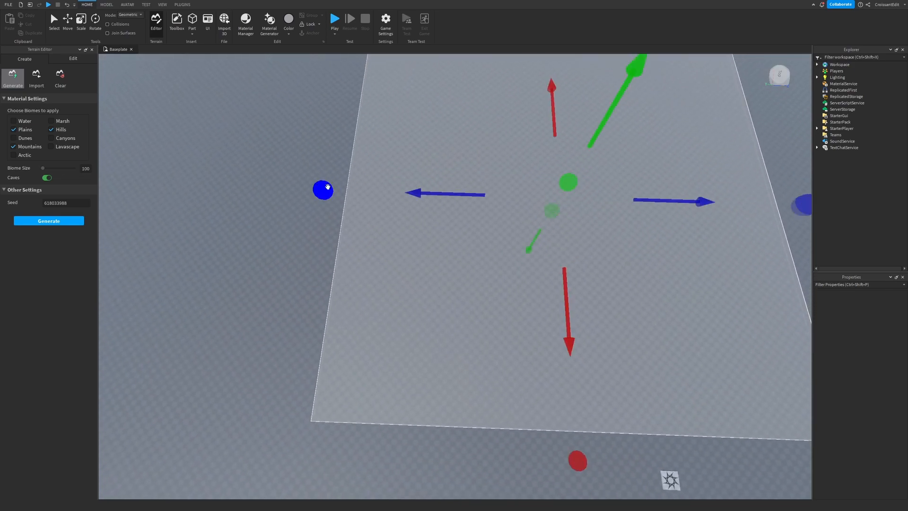
{"action": "scroll", "coordinate": [429, 192], "scroll_direction": "up", "scroll_amount": 3}
{"action": "right_click_drag", "start_coordinate": [430, 192], "coordinate": [430, 192]}
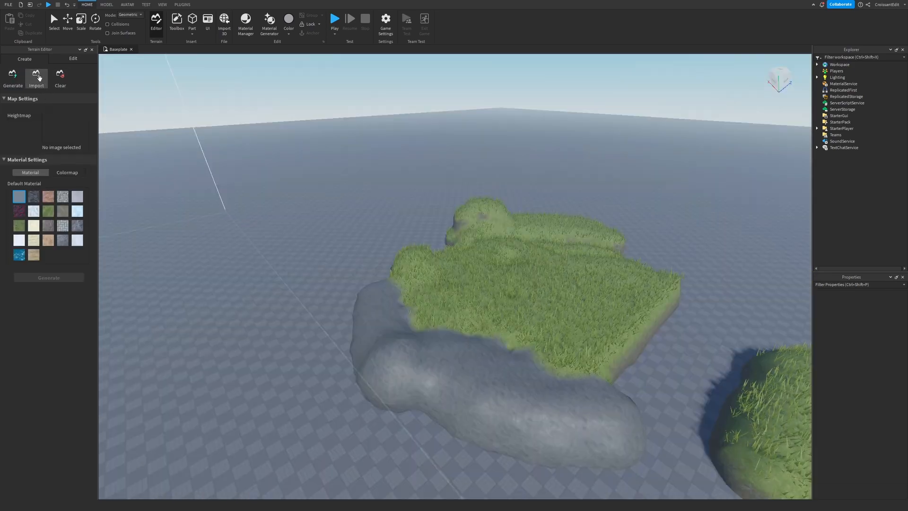
{"action": "scroll", "coordinate": [363, 160], "scroll_direction": "down", "scroll_amount": 5}
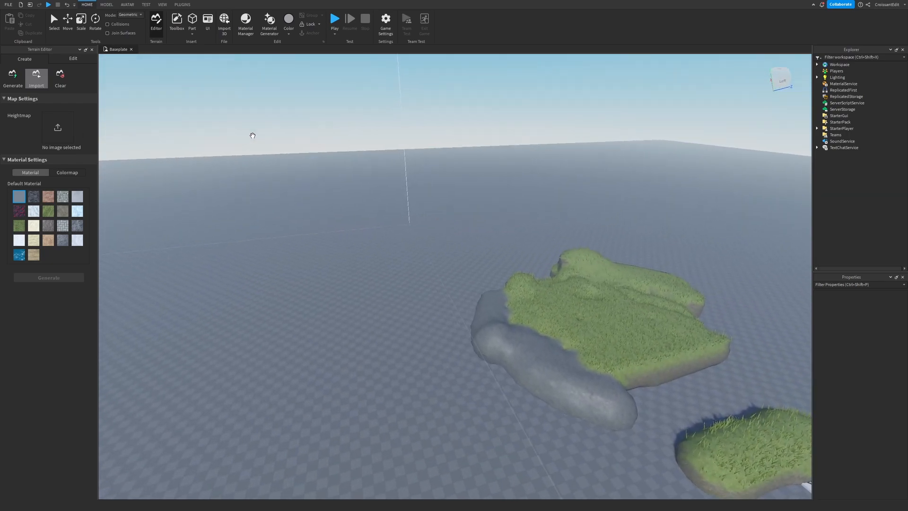
Clear all terrain from the baseplate
{"action": "left_click", "coordinate": [37, 78]}
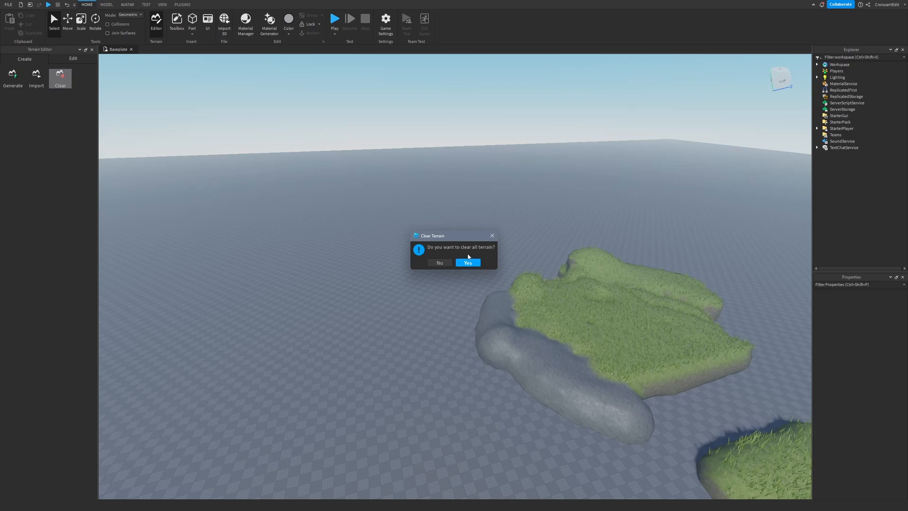
{"action": "right_click_drag", "start_coordinate": [491, 260], "coordinate": [492, 260]}
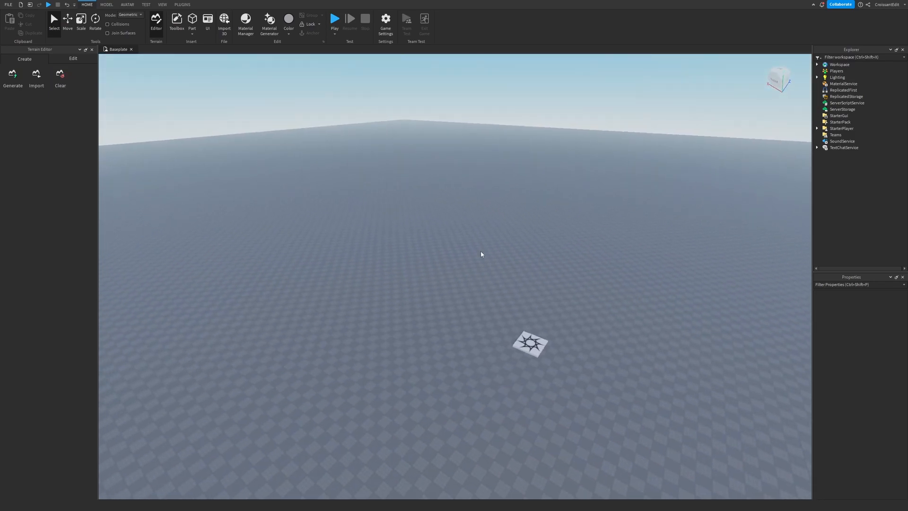
{"action": "right_click_drag", "start_coordinate": [431, 228], "coordinate": [430, 228]}
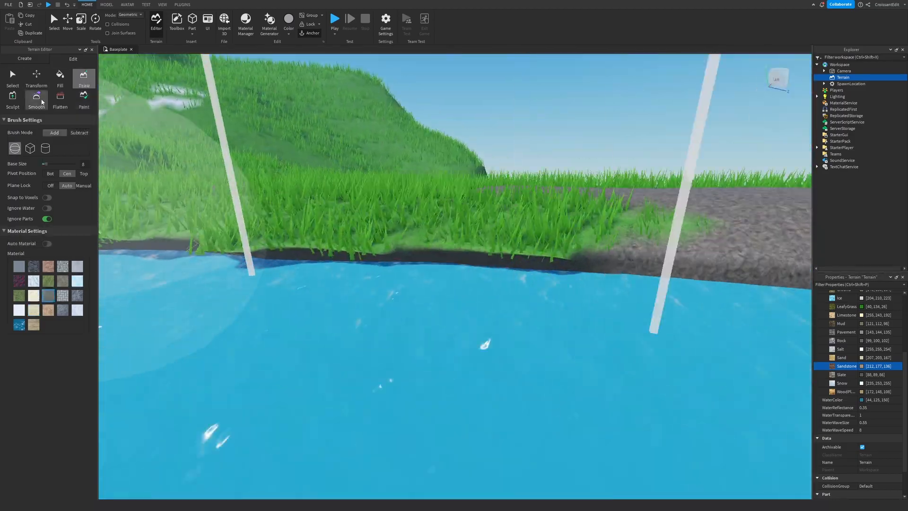
Activate the Flatten tool at the grassy shoreline, and return to the Draw tool
{"action": "left_click", "coordinate": [60, 100]}
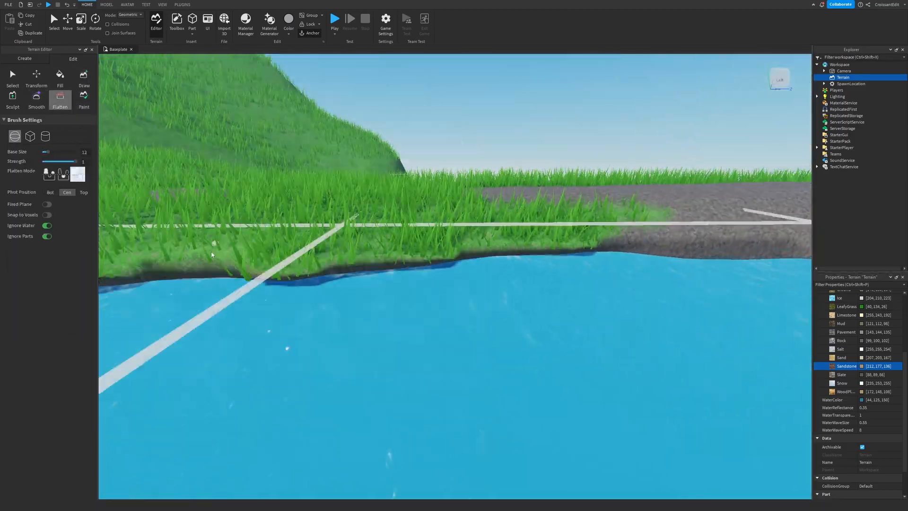
{"action": "left_click", "coordinate": [74, 74]}
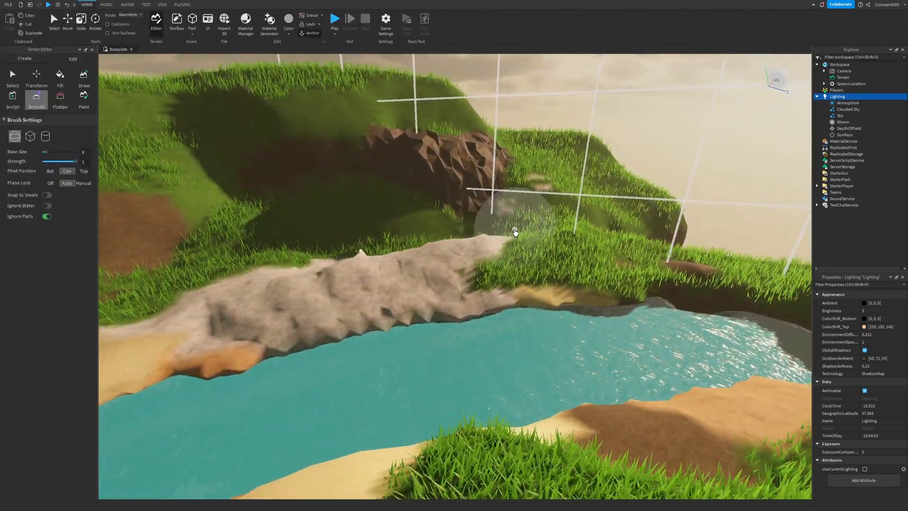
Paint the pale stone bank beside the water with the Rock material, using a sphere brush of base size 6
{"action": "right_click_drag", "start_coordinate": [515, 232], "coordinate": [513, 229]}
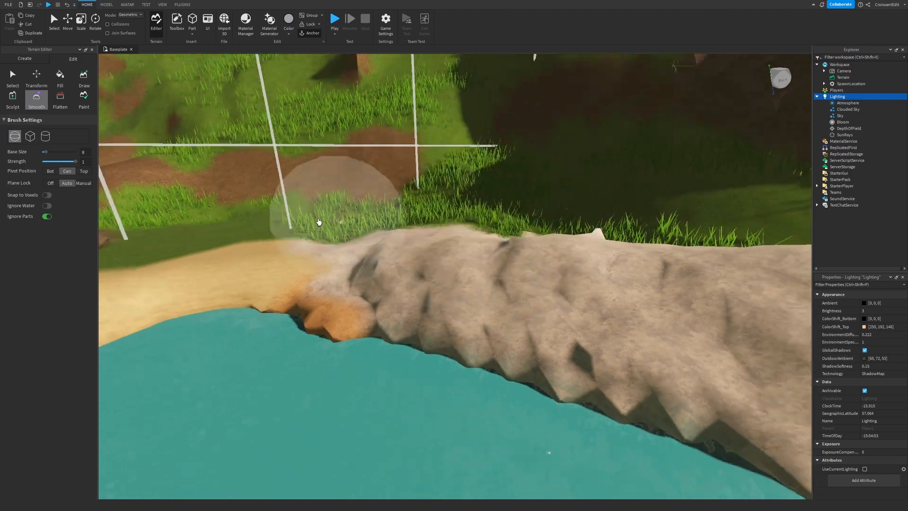
{"action": "scroll", "coordinate": [360, 229], "scroll_direction": "down", "scroll_amount": 2}
{"action": "left_click", "coordinate": [84, 99]}
{"action": "right_click_drag", "start_coordinate": [363, 201], "coordinate": [428, 222]}
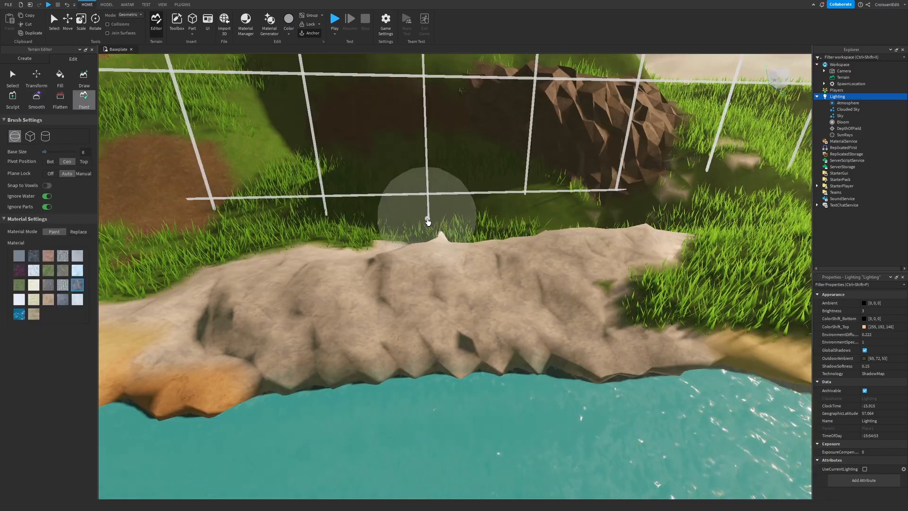
{"action": "mouse_move", "coordinate": [411, 257]}
{"action": "left_mouse_down"}
{"action": "mouse_move", "coordinate": [583, 263]}
{"action": "mouse_move", "coordinate": [526, 270]}
{"action": "left_mouse_up"}
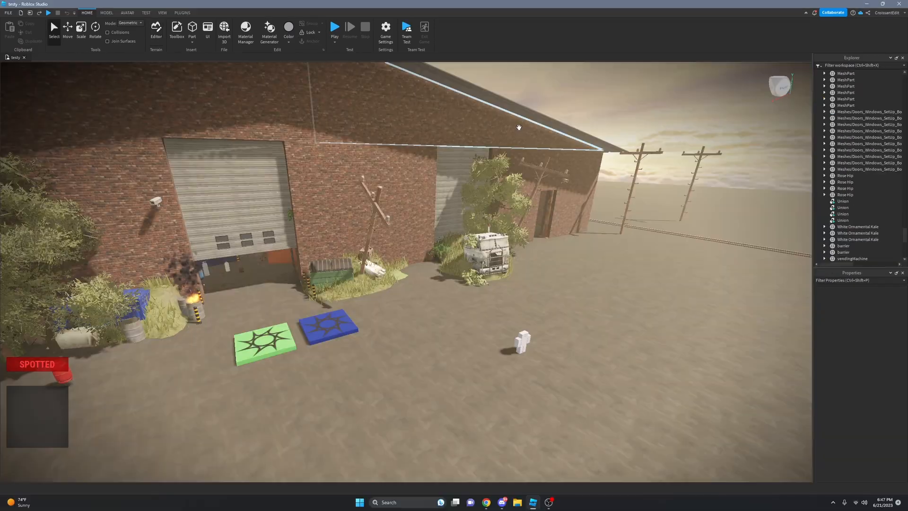
Examine the brick warehouse exterior from several sides, covering its shutter doors, the truck, the overgrown plants and the utility poles
{"action": "right_click_drag", "start_coordinate": [518, 127], "coordinate": [504, 129]}
{"action": "key", "text": "s"}
{"action": "key", "text": "a"}
{"action": "key", "text": "d"}
{"action": "key", "text": "a"}
{"action": "key", "text": "a"}
{"action": "key", "text": "d"}
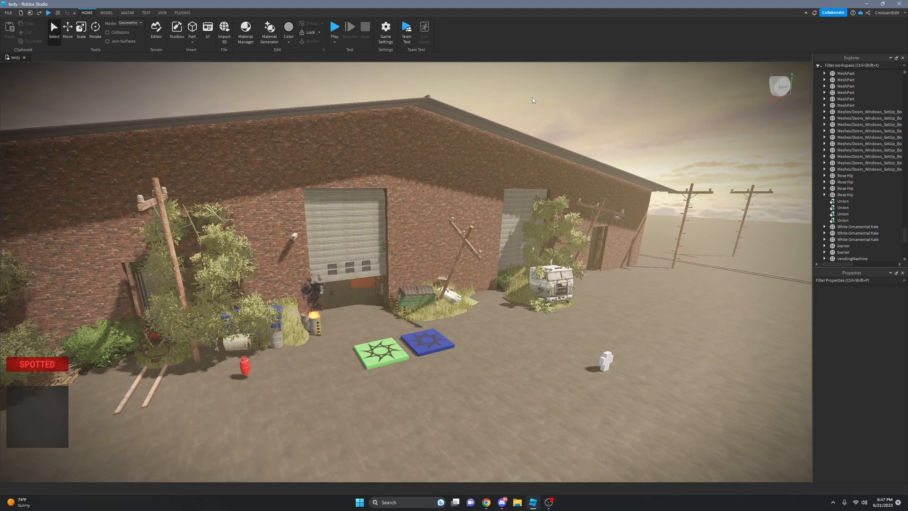
{"action": "key", "text": "a"}
{"action": "key", "text": "d"}
{"action": "key", "text": "w"}
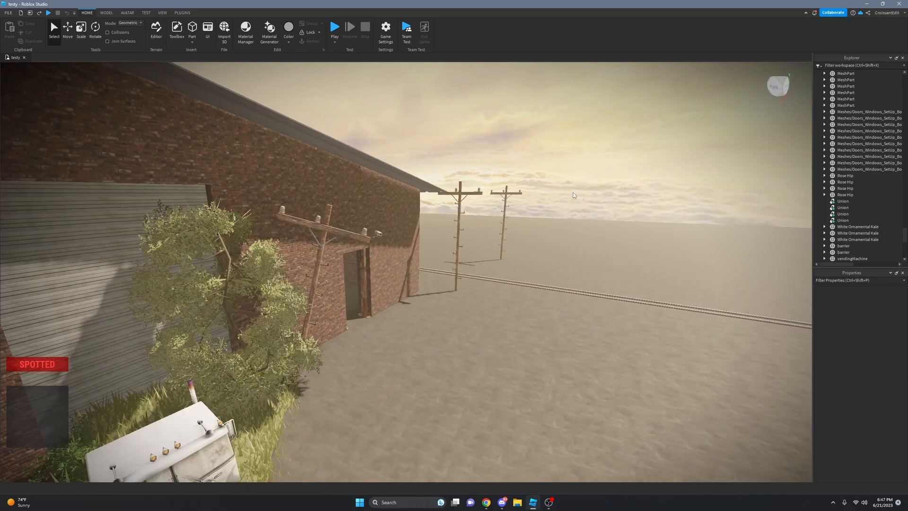
{"action": "key", "text": "d"}
{"action": "right_click_drag", "start_coordinate": [572, 195], "coordinate": [567, 190]}
{"action": "key", "text": "a"}
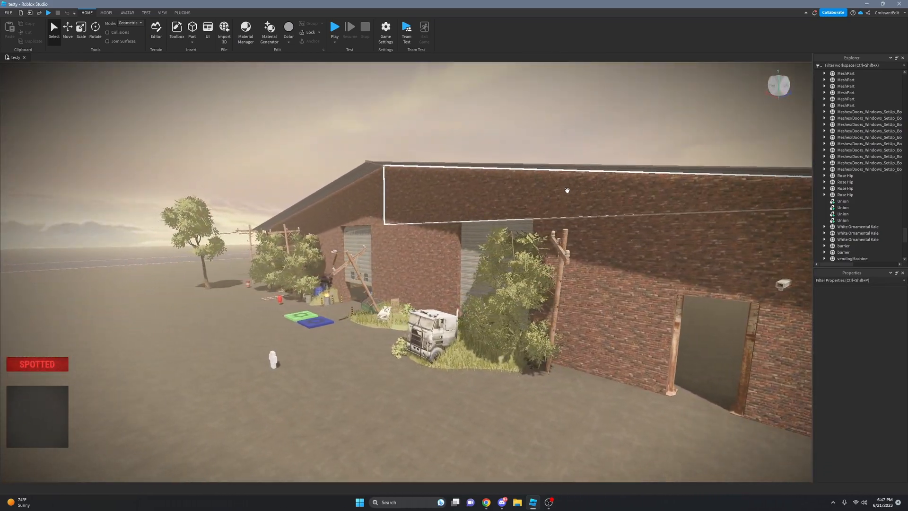
{"action": "key", "text": "a"}
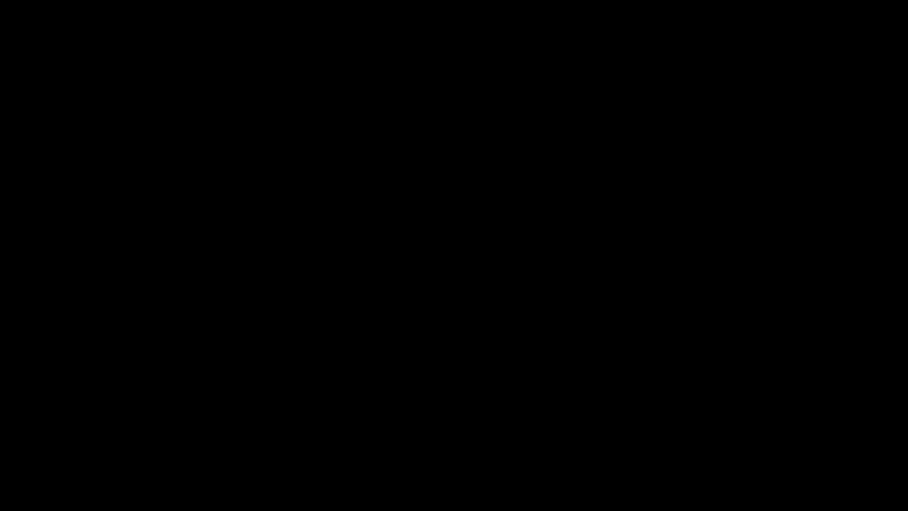